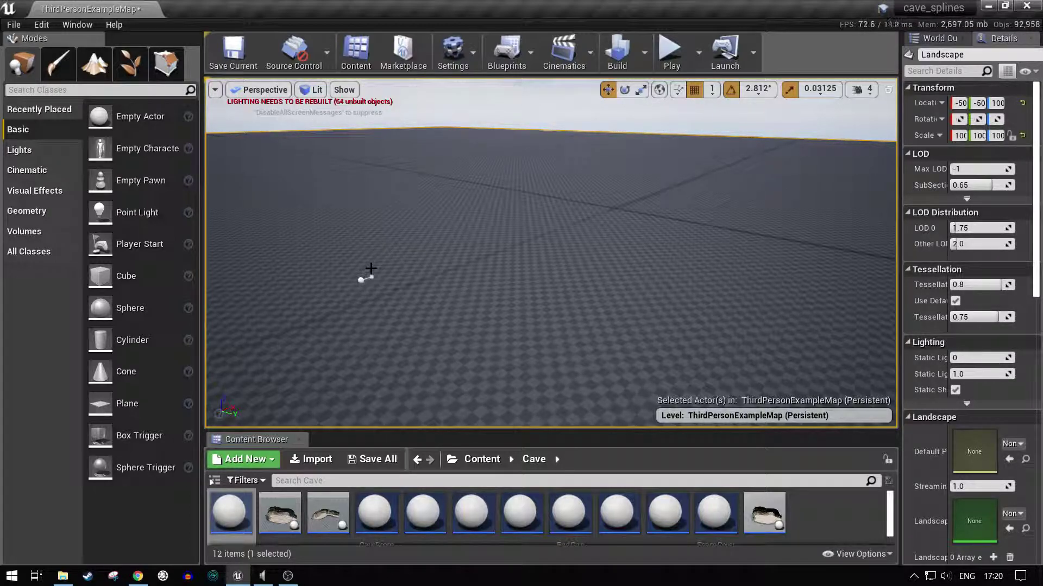
Select the end point of the Cave spline and pull it far away from its start to form a long tunnel passage.
{"action": "left_click", "coordinate": [371, 277]}
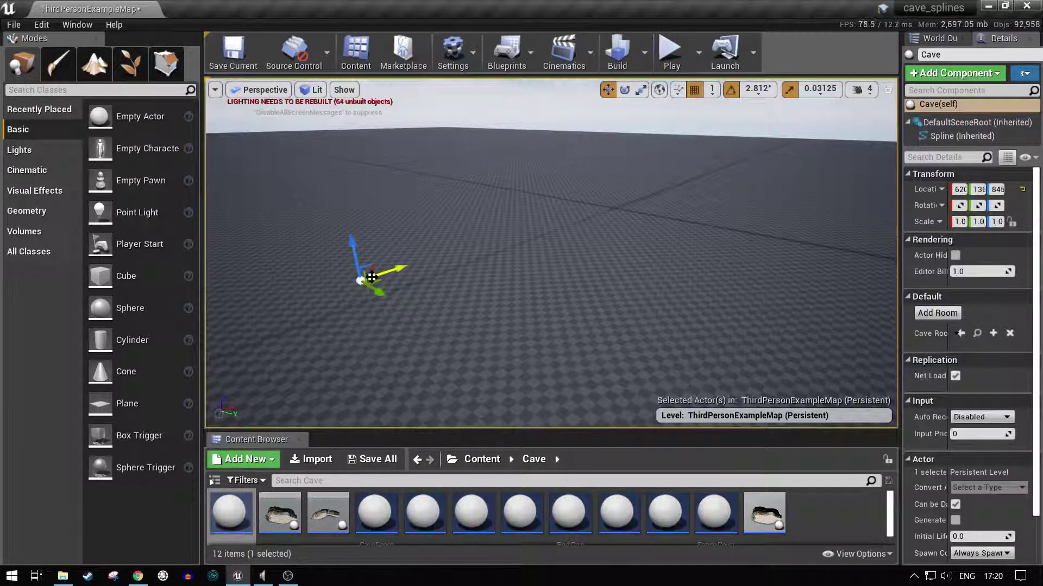
{"action": "left_click", "coordinate": [374, 275]}
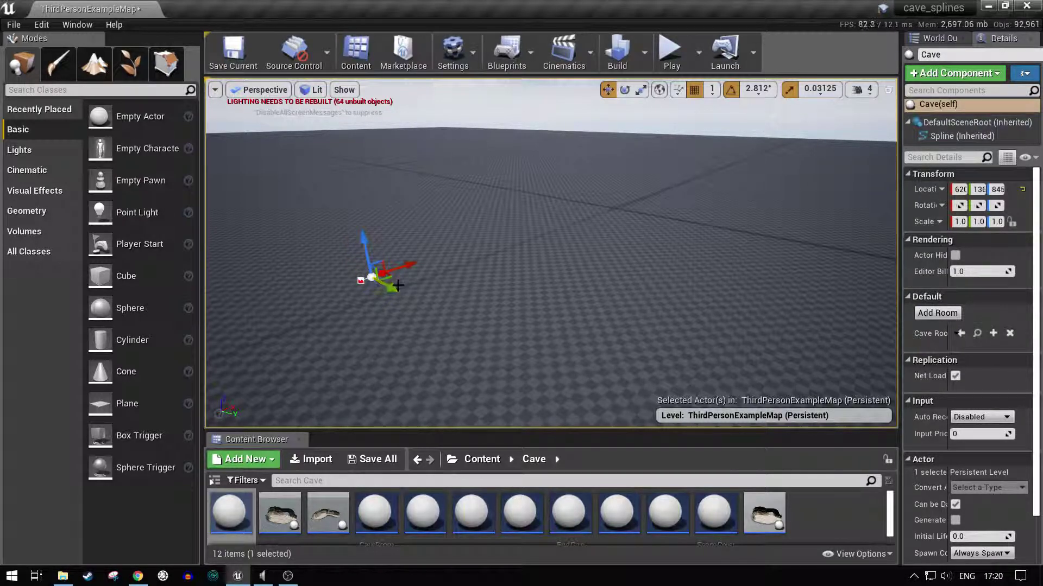
{"action": "right_click_drag", "start_coordinate": [398, 284], "coordinate": [340, 298]}
{"action": "key", "text": "w"}
{"action": "key", "text": "w"}
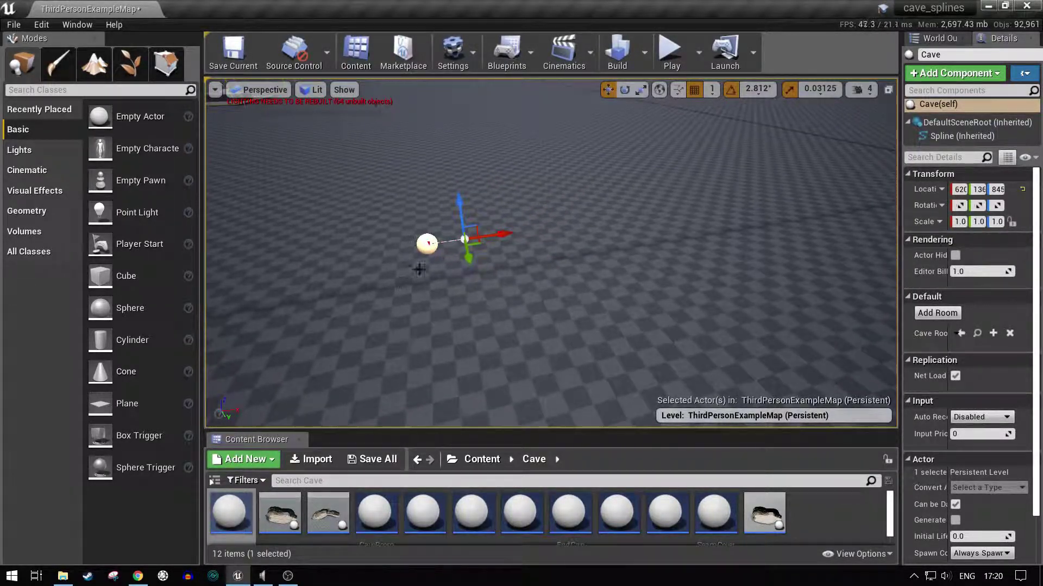
{"action": "left_click_drag", "start_coordinate": [481, 239], "coordinate": [893, 160]}
{"action": "right_click_drag", "start_coordinate": [615, 290], "coordinate": [766, 266]}
{"action": "key", "text": "e"}
{"action": "key", "text": "s"}
{"action": "right_click_drag", "start_coordinate": [668, 263], "coordinate": [612, 262]}
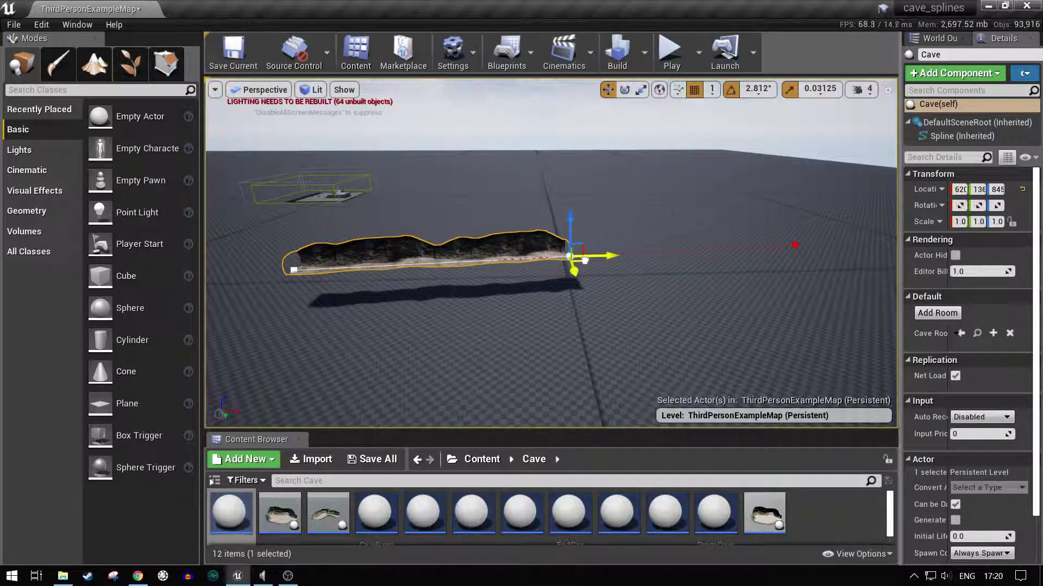
{"action": "left_click_drag", "start_coordinate": [583, 261], "coordinate": [581, 261]}
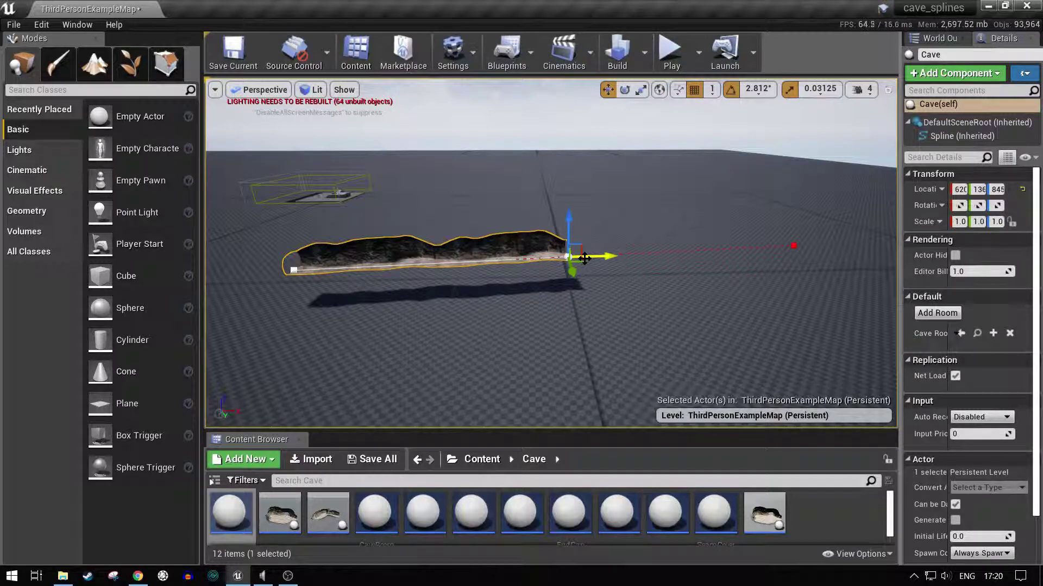
Add further spline points beyond the tunnel's end and position them so the passage continues in a winding curve.
{"action": "left_click_drag", "start_coordinate": [583, 262], "coordinate": [866, 331], "text": "alt"}
{"action": "right_click_drag", "start_coordinate": [642, 217], "coordinate": [771, 264]}
{"action": "left_click_drag", "start_coordinate": [624, 225], "coordinate": [617, 231]}
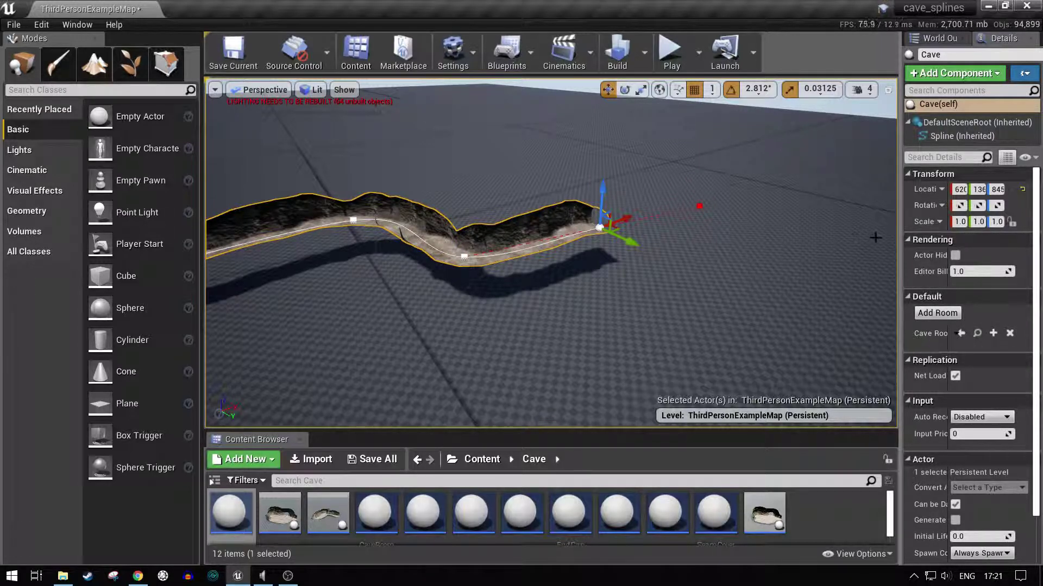
Set the tunnel's Cave Room to CaveRoom1 and add the room at the end of the passage.
{"action": "left_click_drag", "start_coordinate": [900, 224], "coordinate": [826, 224]}
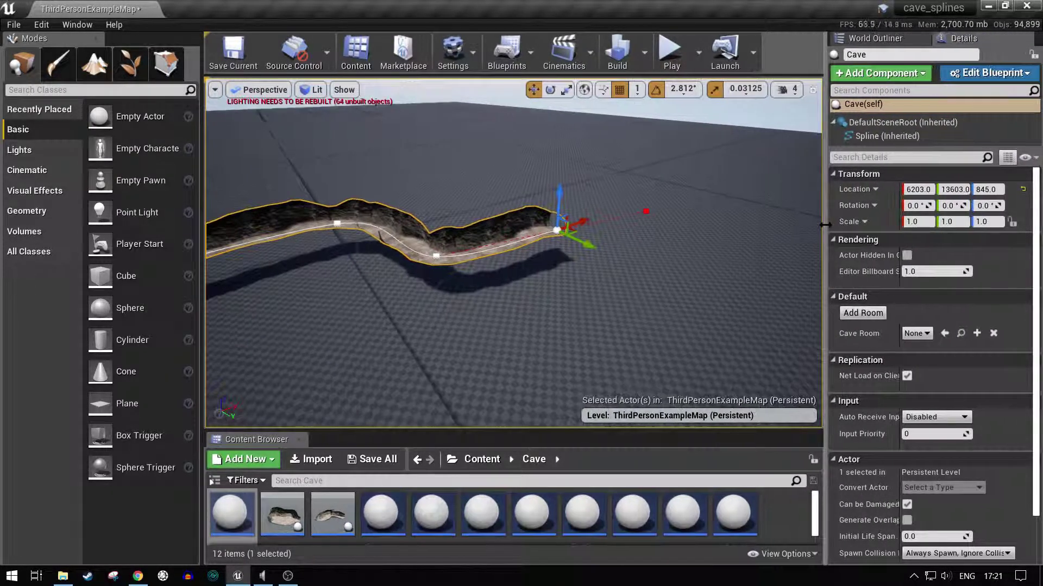
{"action": "left_click", "coordinate": [916, 333]}
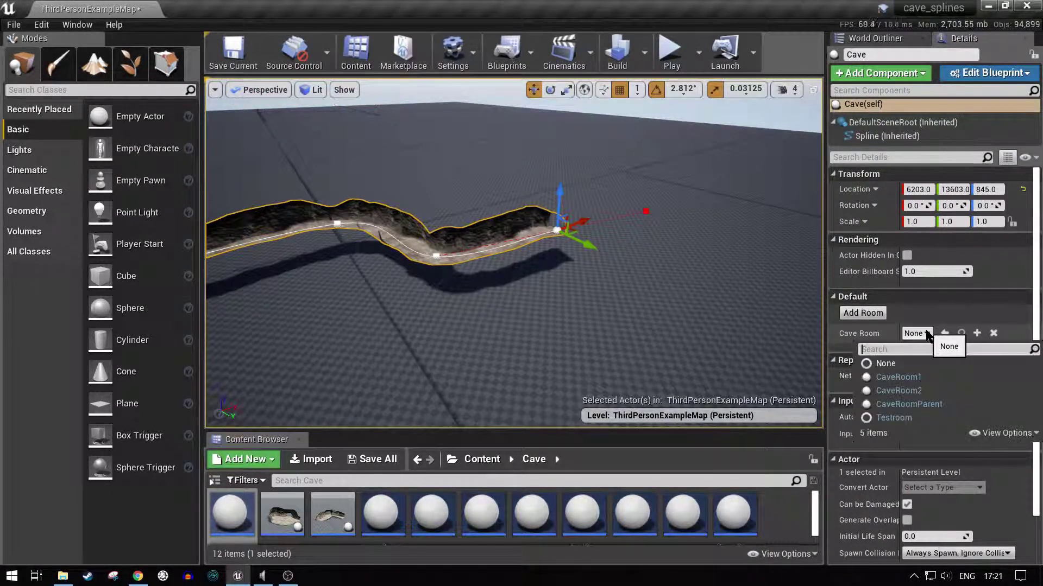
{"action": "left_click", "coordinate": [911, 377]}
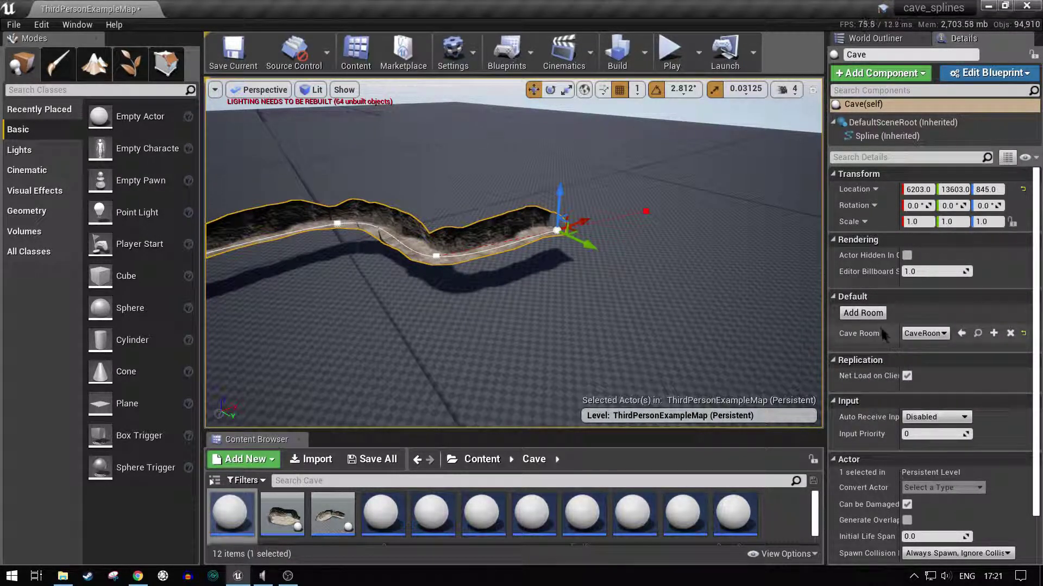
{"action": "left_click", "coordinate": [863, 313]}
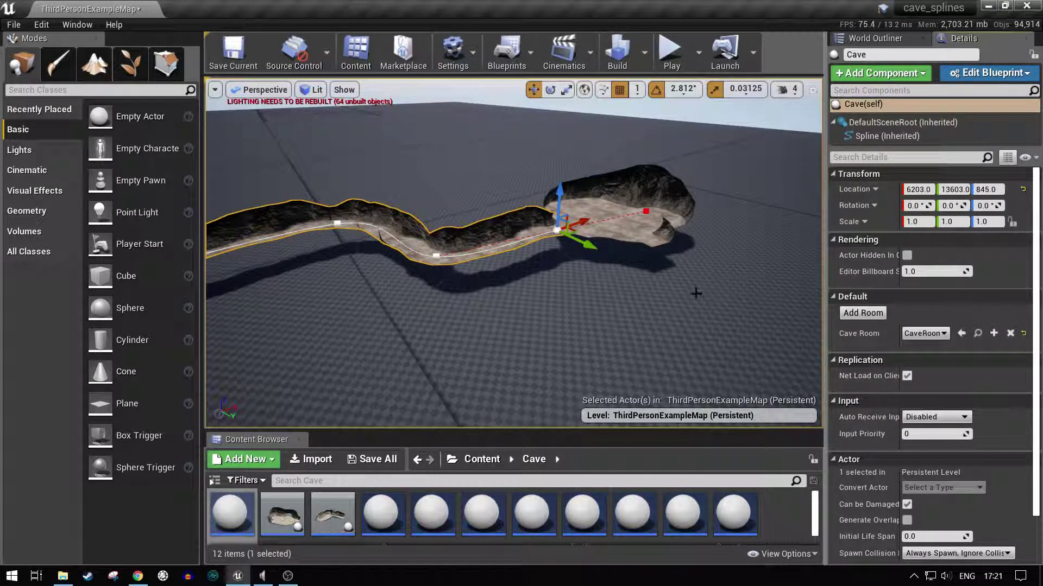
Select the new cave room, set its class to SeamCover1 and spawn the seam covers.
{"action": "left_click", "coordinate": [630, 225]}
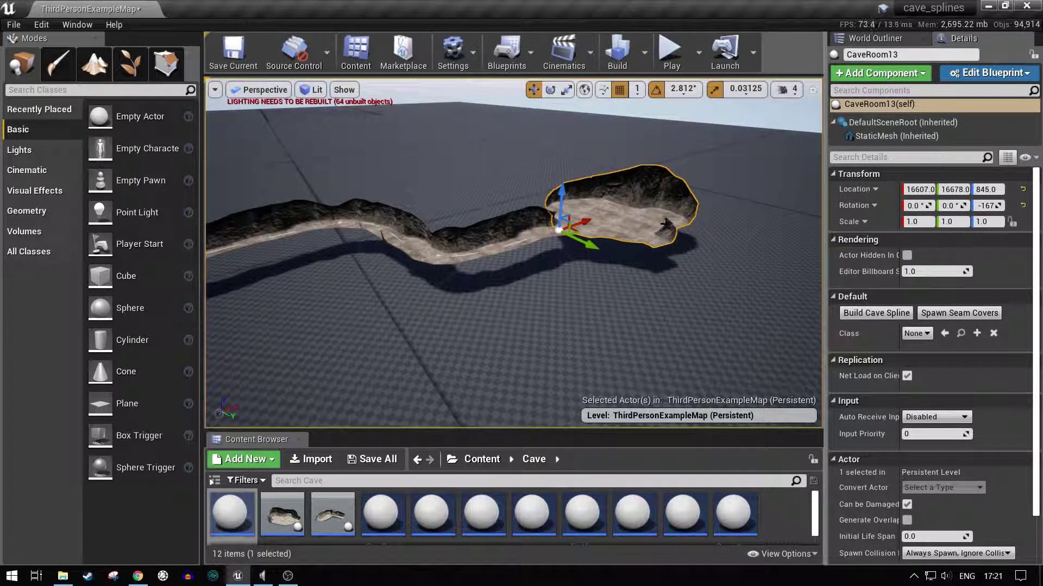
{"action": "left_click", "coordinate": [915, 333]}
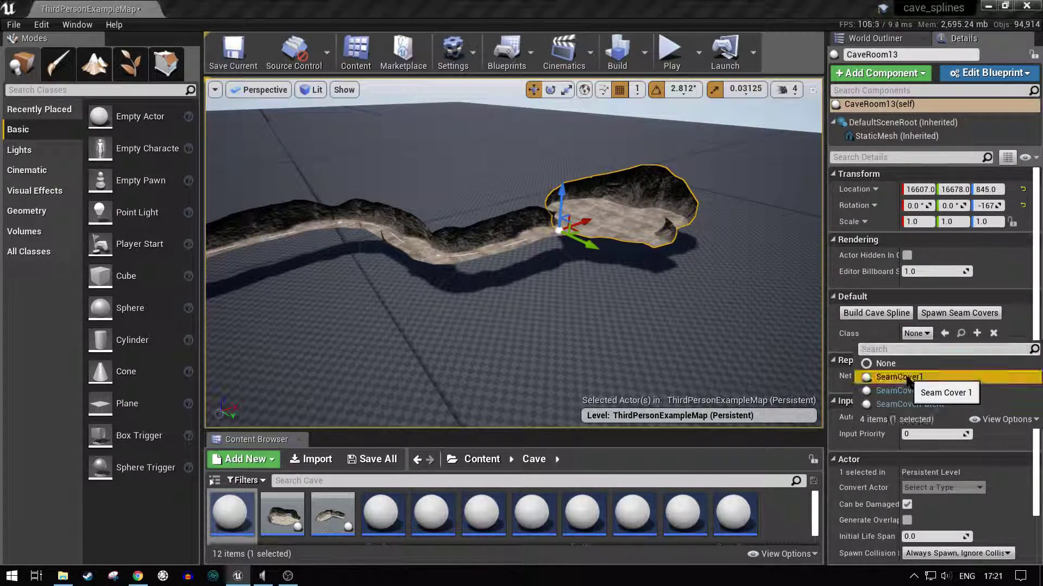
{"action": "left_click", "coordinate": [901, 377]}
{"action": "left_click", "coordinate": [956, 314]}
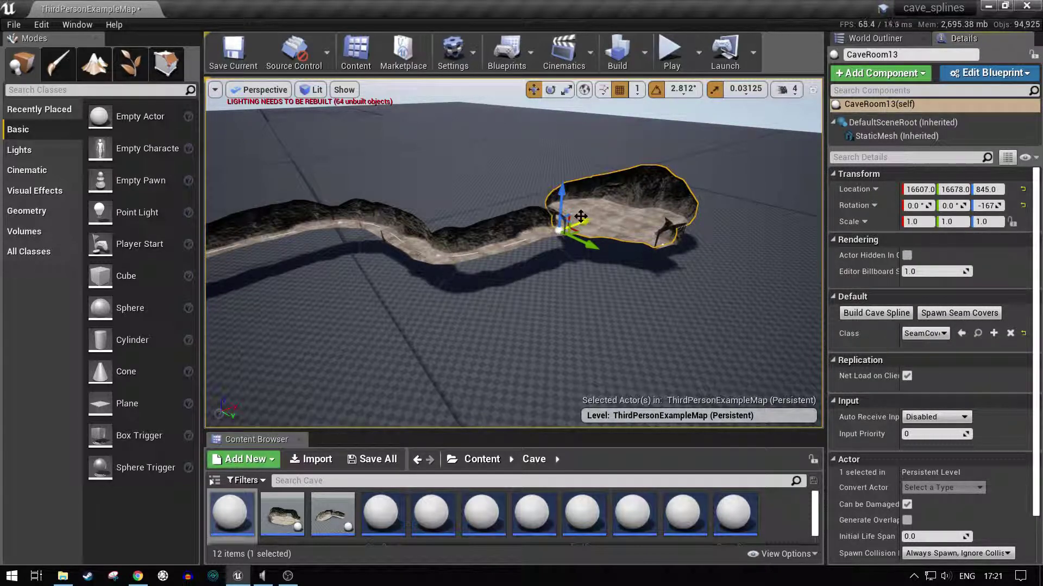
Select the cave room again and build a new cave spline at its open exit.
{"action": "right_click_drag", "start_coordinate": [690, 267], "coordinate": [776, 219]}
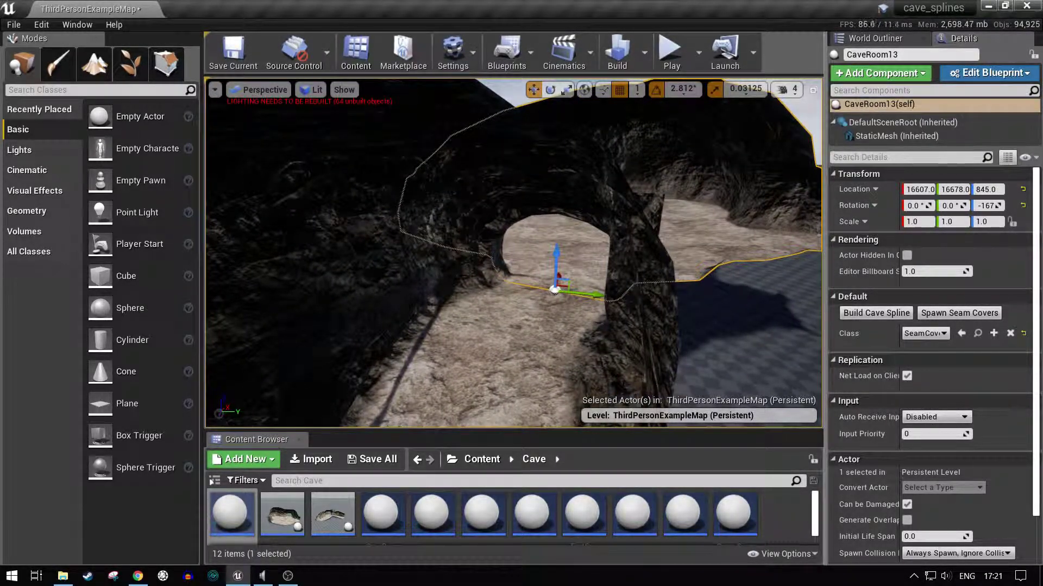
{"action": "left_click", "coordinate": [806, 116]}
{"action": "right_click_drag", "start_coordinate": [806, 116], "coordinate": [782, 103]}
{"action": "right_click_drag", "start_coordinate": [689, 267], "coordinate": [688, 267]}
{"action": "right_click_drag", "start_coordinate": [528, 241], "coordinate": [528, 241]}
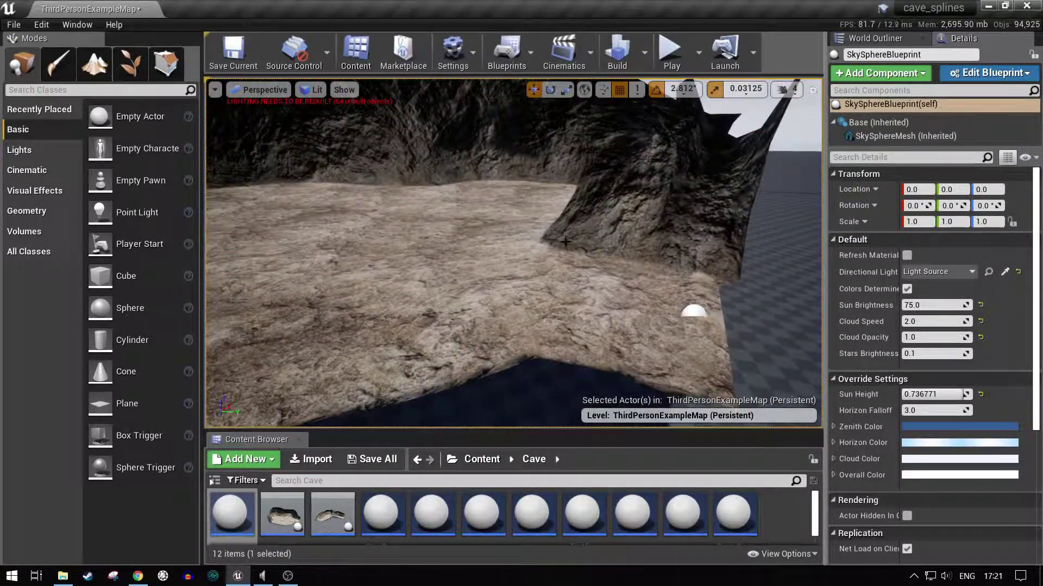
{"action": "left_click", "coordinate": [528, 241]}
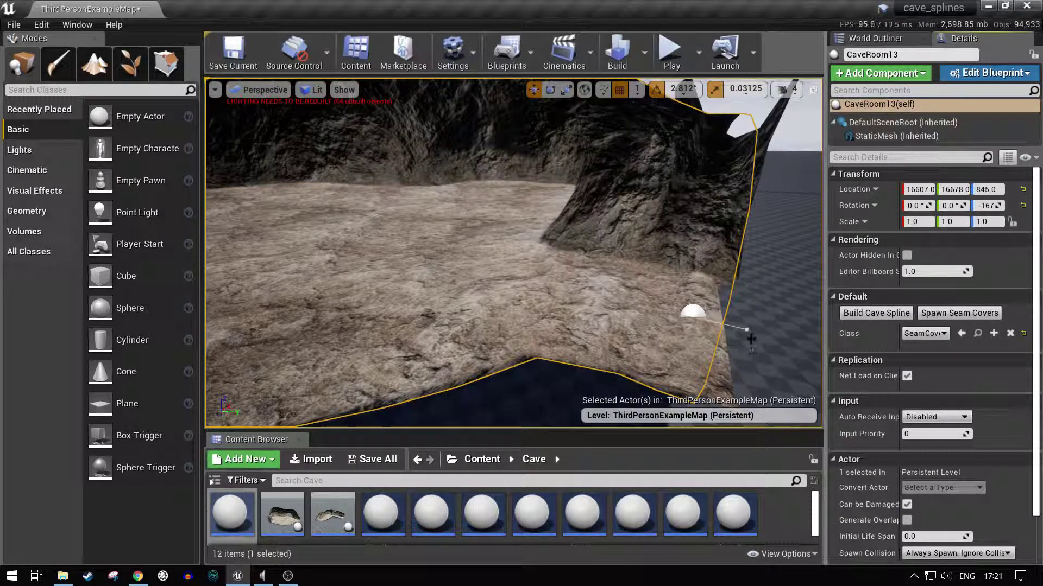
Select the end point of the new spline at the room's exit and pull it away from the room to form a passage.
{"action": "left_click", "coordinate": [690, 310]}
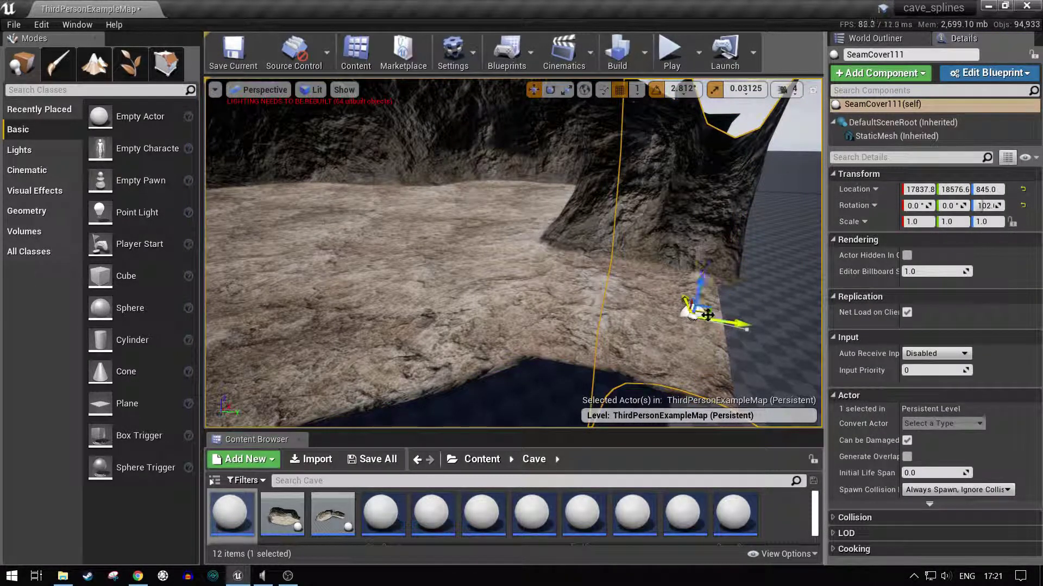
{"action": "left_click", "coordinate": [745, 329]}
{"action": "left_click", "coordinate": [745, 329]}
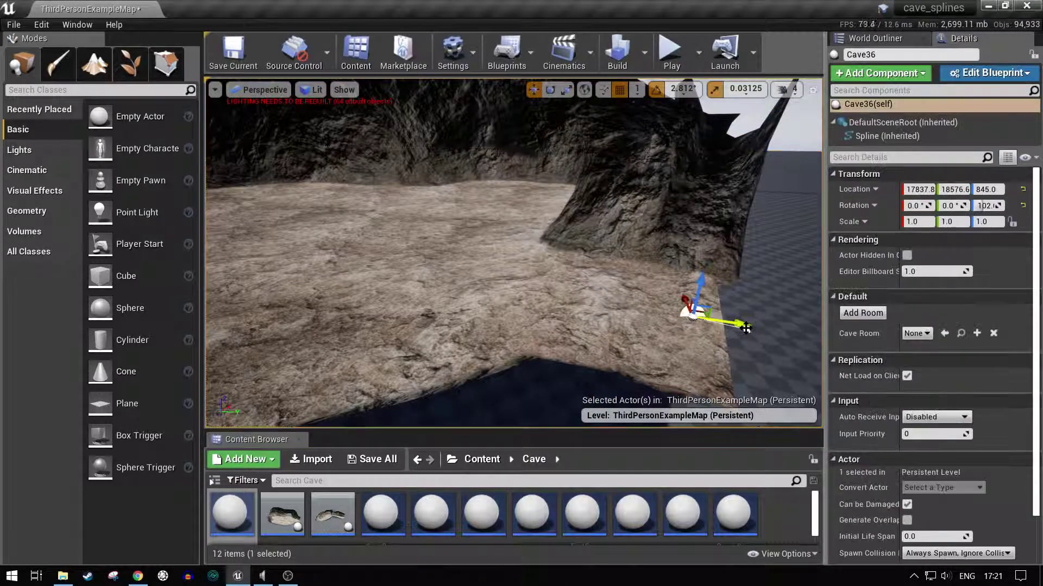
{"action": "right_click_drag", "start_coordinate": [760, 348], "coordinate": [787, 358]}
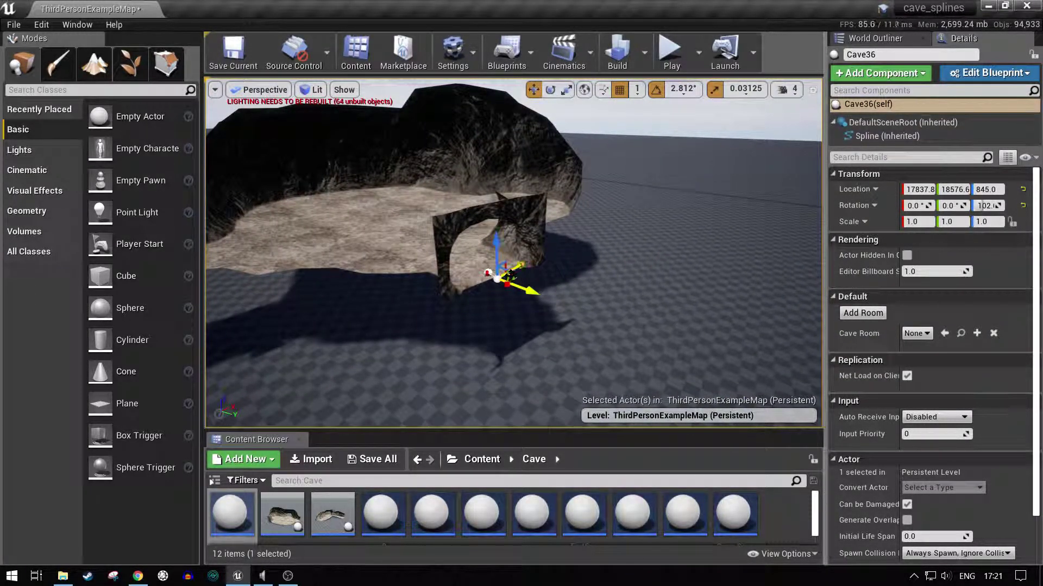
{"action": "left_click_drag", "start_coordinate": [514, 276], "coordinate": [823, 364]}
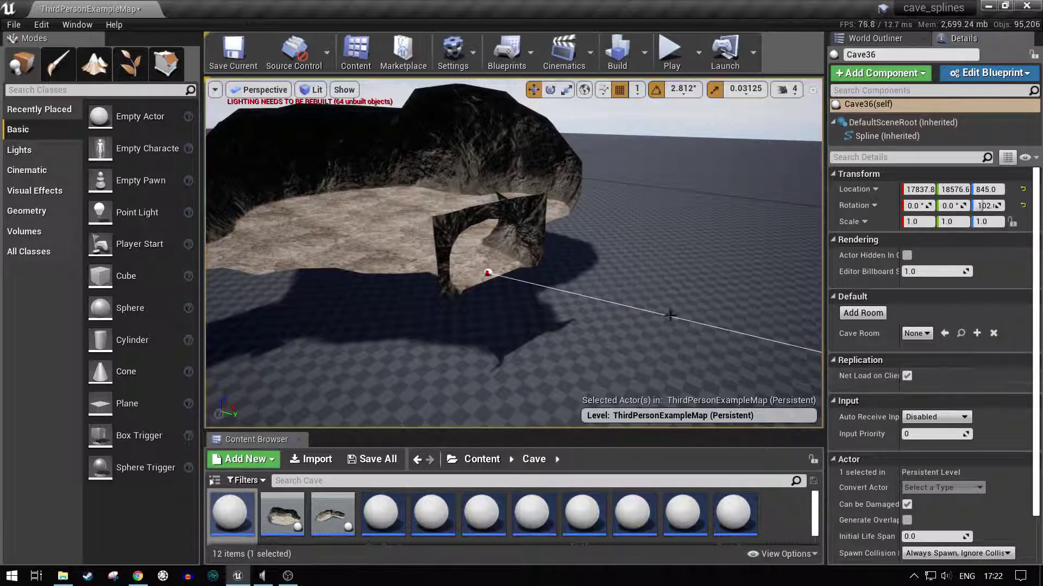
{"action": "right_click_drag", "start_coordinate": [690, 326], "coordinate": [788, 369]}
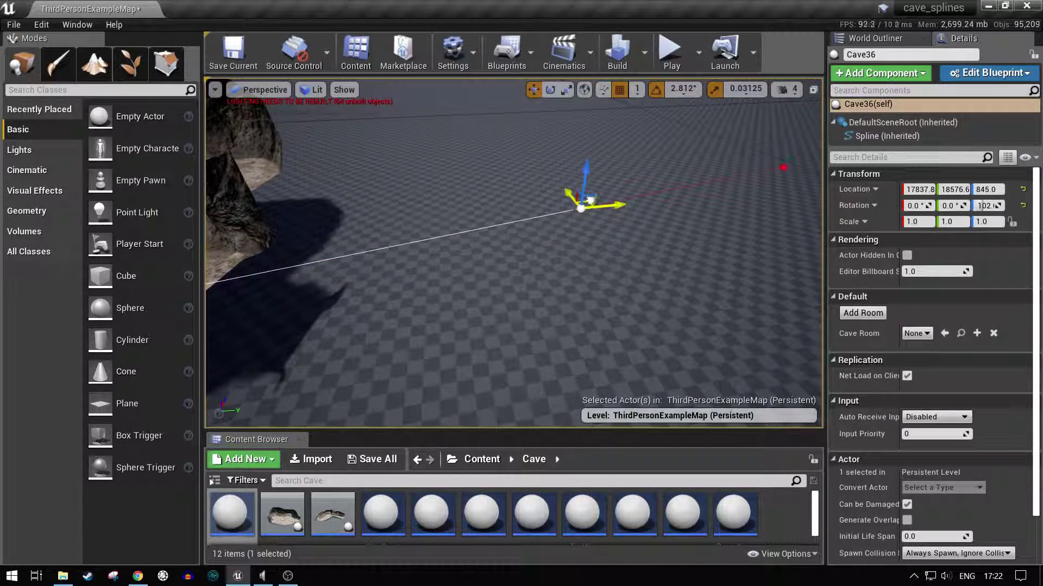
{"action": "left_click_drag", "start_coordinate": [589, 201], "coordinate": [779, 166]}
{"action": "right_click_drag", "start_coordinate": [718, 317], "coordinate": [591, 286]}
{"action": "key", "text": "s"}
{"action": "key", "text": "d"}
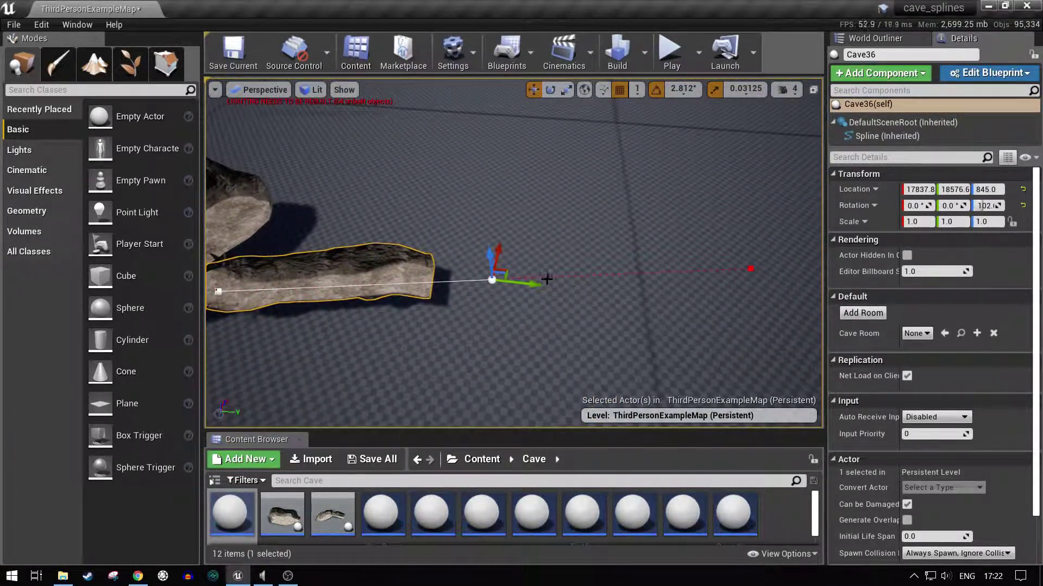
Extend the second passage farther and add another spline point that bends it sharply to one side.
{"action": "left_click_drag", "start_coordinate": [500, 271], "coordinate": [641, 249]}
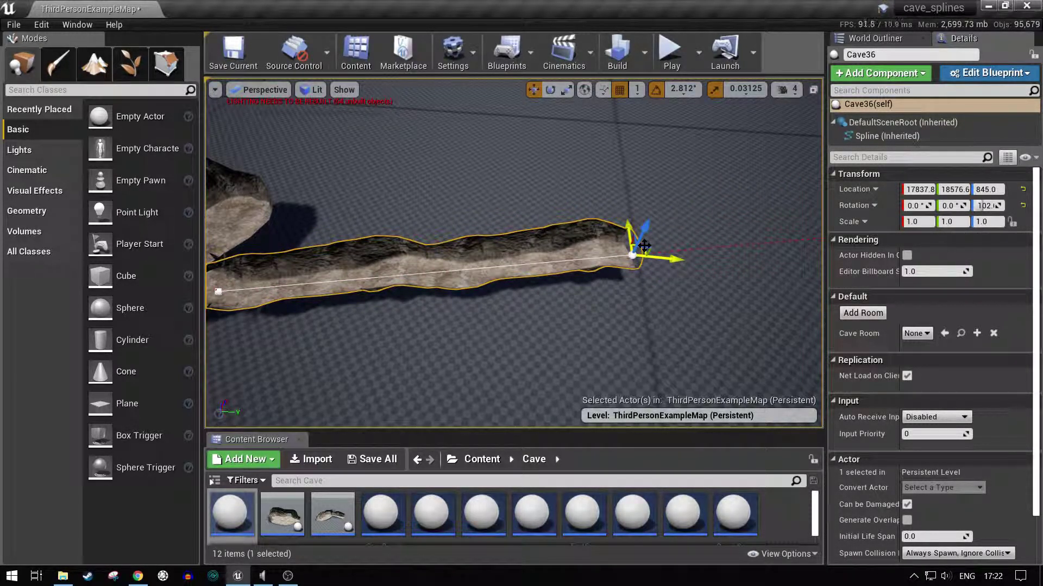
{"action": "left_click_drag", "start_coordinate": [644, 246], "coordinate": [645, 87], "text": "alt"}
{"action": "right_click_drag", "start_coordinate": [715, 183], "coordinate": [716, 152]}
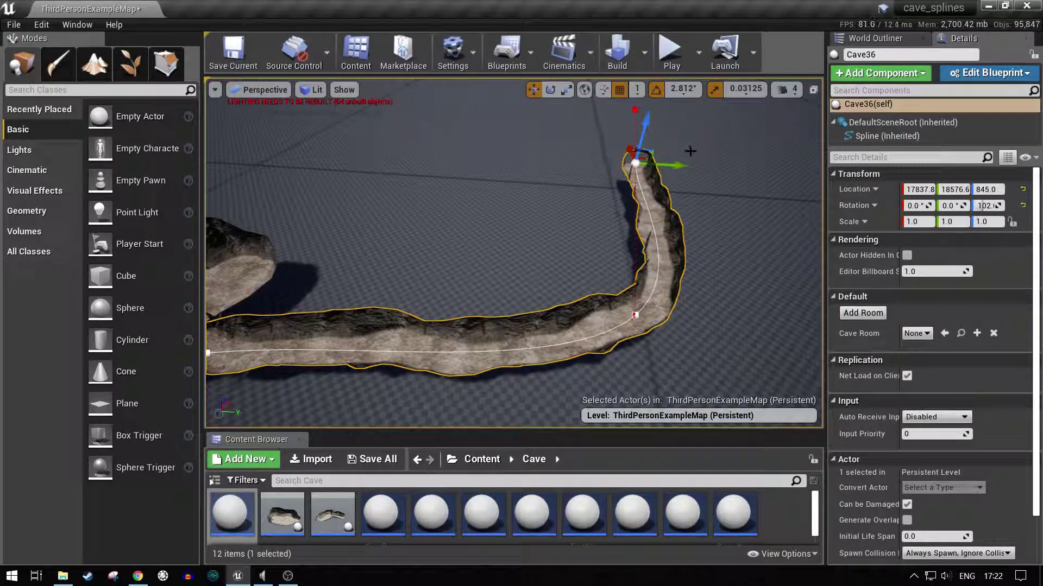
Add a CaveRoom2 room at the end of the bent passage and shift the passage's end point to close the gap between them.
{"action": "left_click", "coordinate": [917, 334]}
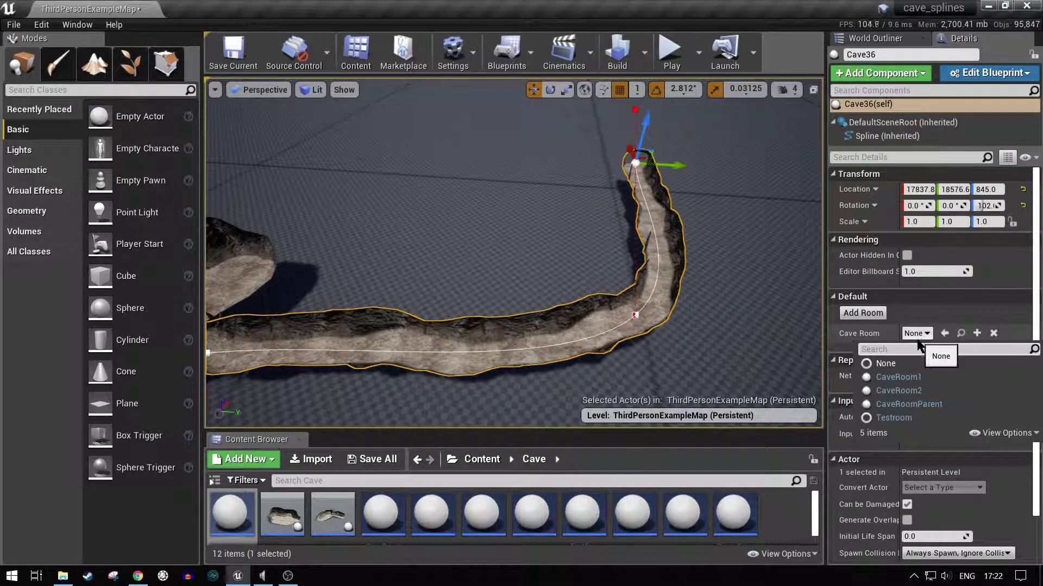
{"action": "left_click", "coordinate": [906, 394]}
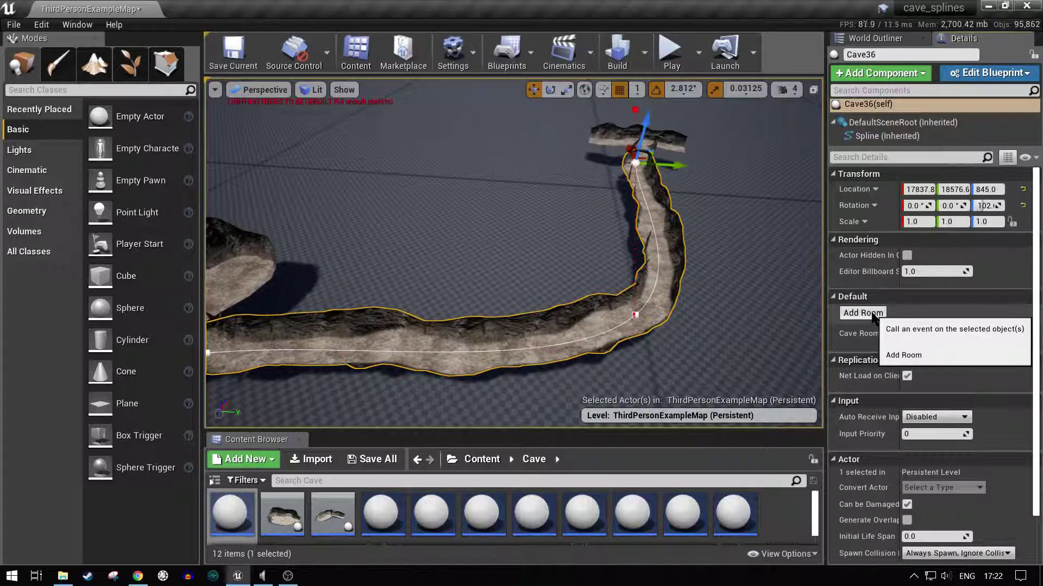
{"action": "right_click_drag", "start_coordinate": [759, 290], "coordinate": [782, 203]}
{"action": "key", "text": "w"}
{"action": "key", "text": "w"}
{"action": "right_click_drag", "start_coordinate": [756, 242], "coordinate": [597, 269]}
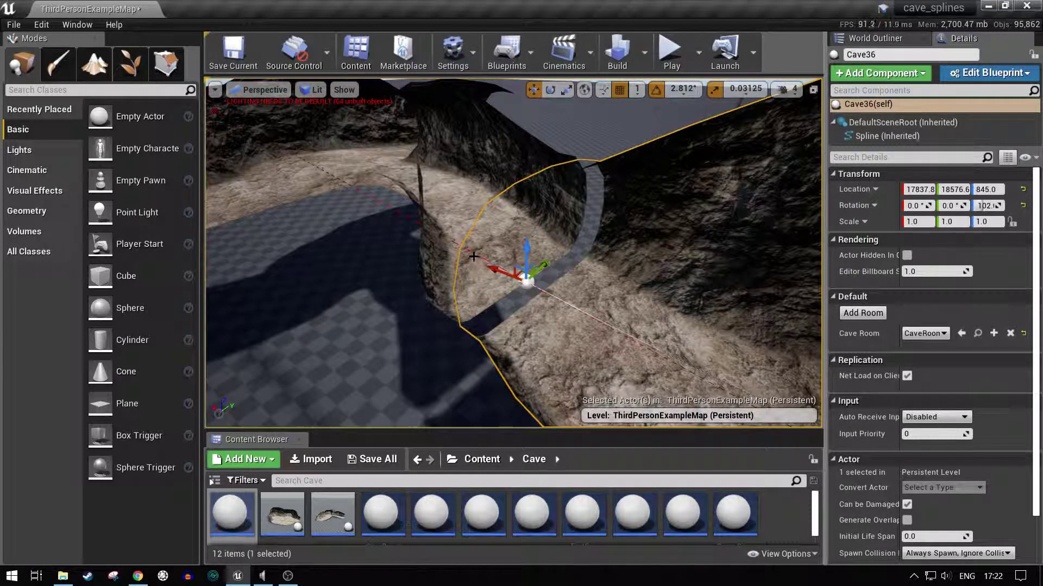
{"action": "left_click_drag", "start_coordinate": [493, 269], "coordinate": [511, 275]}
Select the branching room, set its class to the second seam cover in the list and spawn the seam covers.
{"action": "left_click", "coordinate": [504, 238]}
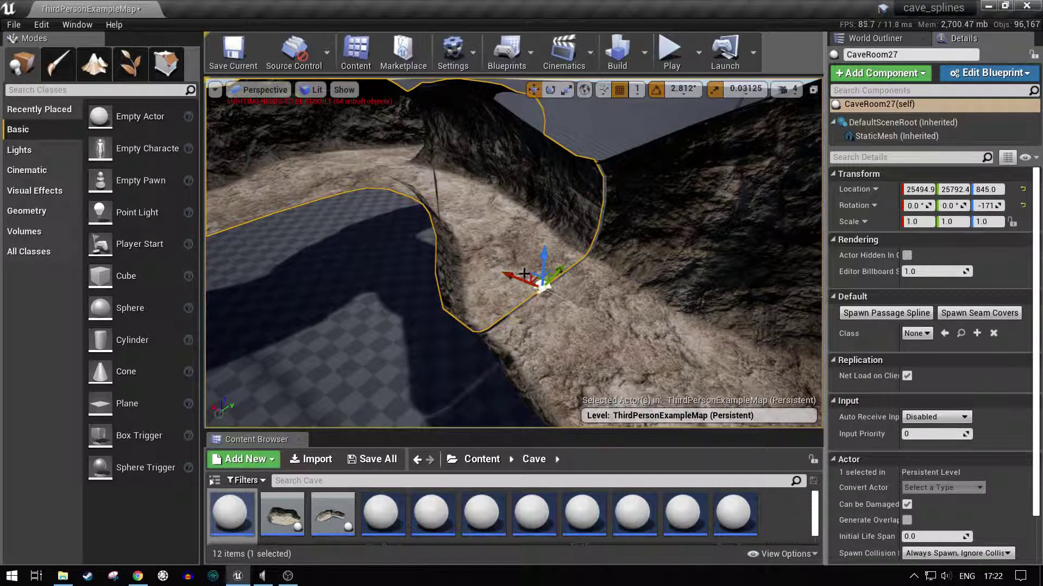
{"action": "left_click", "coordinate": [916, 333]}
{"action": "left_click", "coordinate": [899, 390]}
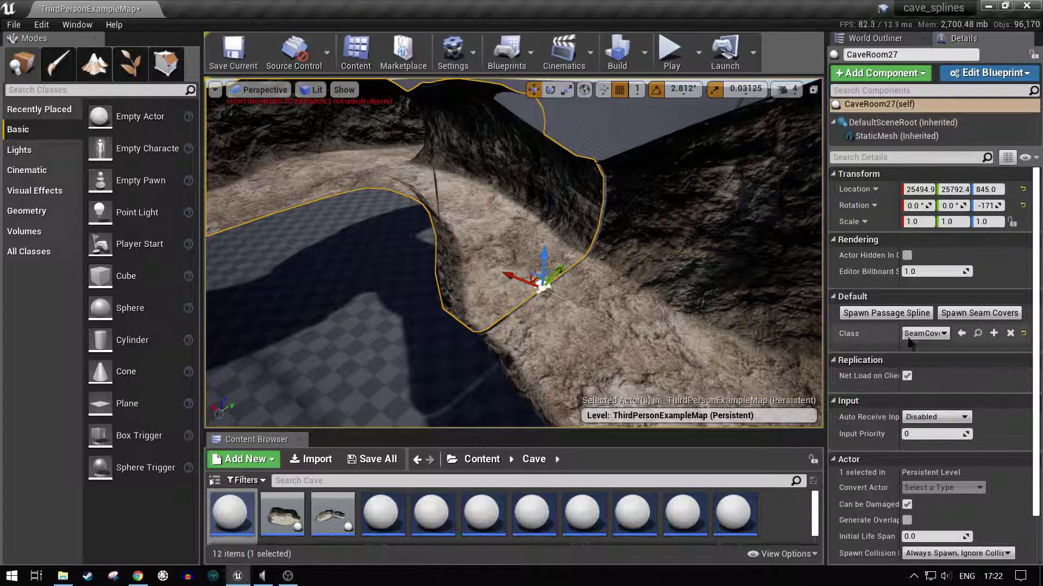
{"action": "left_click", "coordinate": [972, 313]}
Spawn the branching room's passage splines and pull the end point at one exit outward to form a tunnel.
{"action": "right_click_drag", "start_coordinate": [728, 316], "coordinate": [733, 263]}
{"action": "right_click_drag", "start_coordinate": [673, 314], "coordinate": [668, 315]}
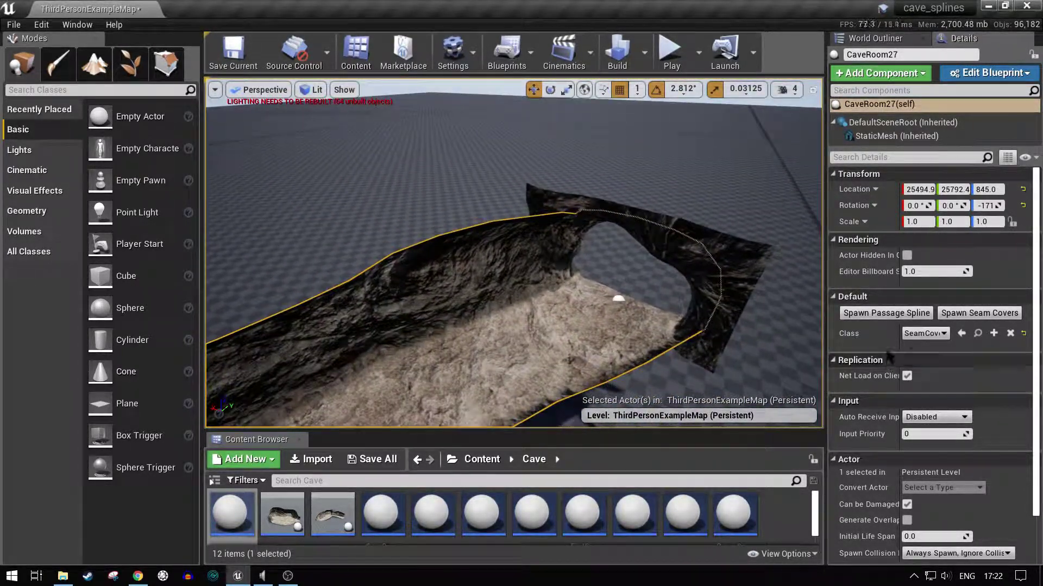
{"action": "left_click", "coordinate": [627, 292]}
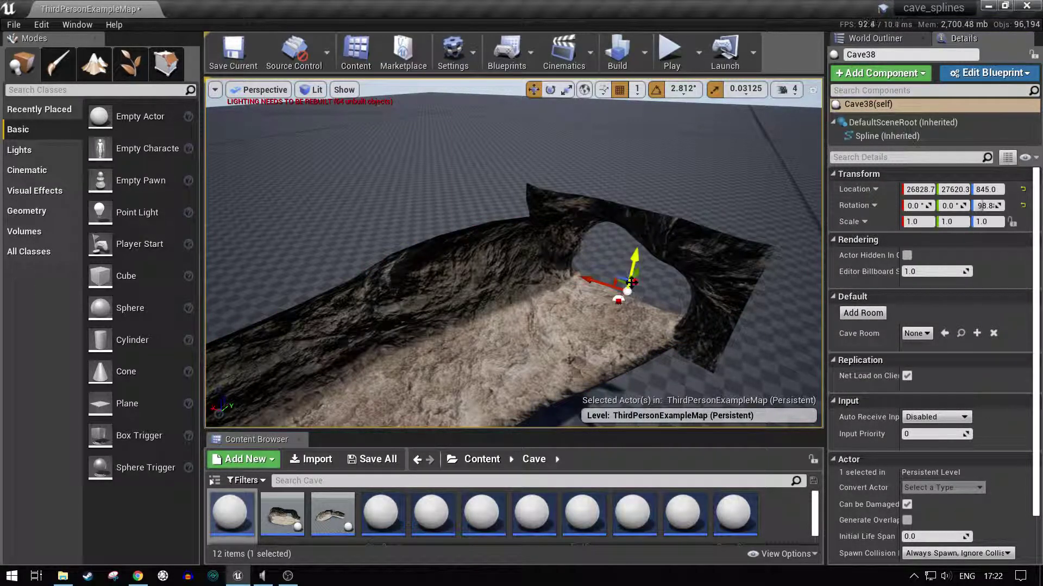
{"action": "left_click_drag", "start_coordinate": [621, 283], "coordinate": [744, 114], "text": "alt"}
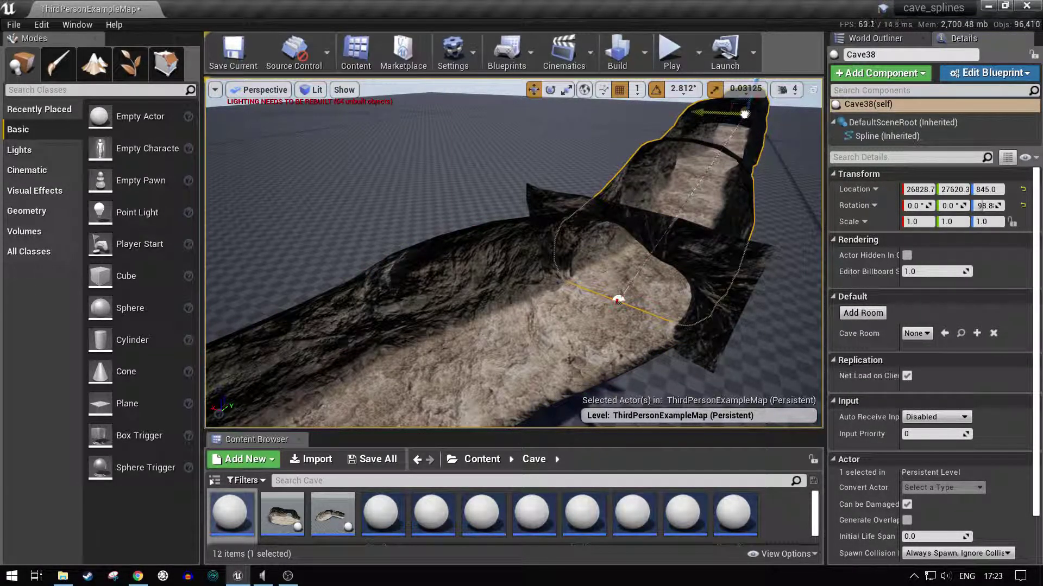
Select the spline end point at the branching room's opposite exit and pull it outward to form another tunnel.
{"action": "right_click_drag", "start_coordinate": [700, 195], "coordinate": [649, 216]}
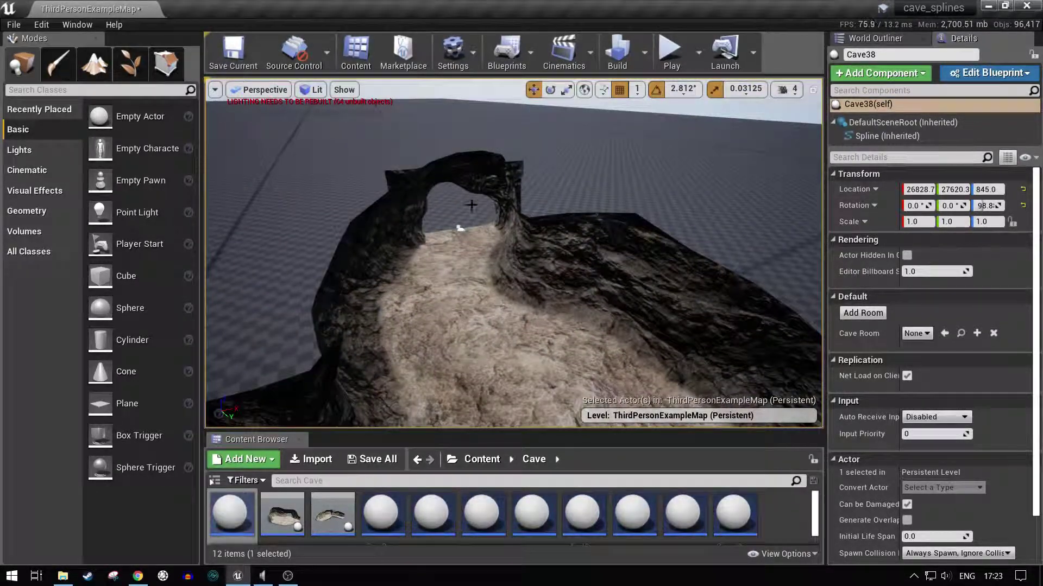
{"action": "left_click", "coordinate": [459, 227]}
{"action": "left_click", "coordinate": [458, 226]}
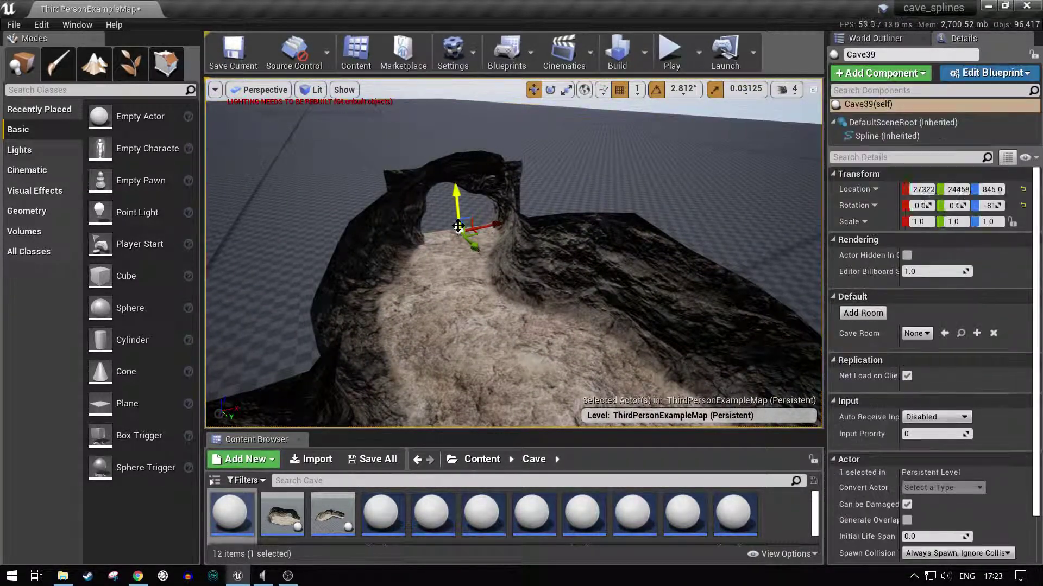
{"action": "left_click_drag", "start_coordinate": [471, 241], "coordinate": [360, 132], "text": "alt"}
{"action": "right_click_drag", "start_coordinate": [596, 198], "coordinate": [405, 331]}
{"action": "key", "text": "e"}
{"action": "key", "text": "s"}
{"action": "right_click_drag", "start_coordinate": [402, 272], "coordinate": [438, 265]}
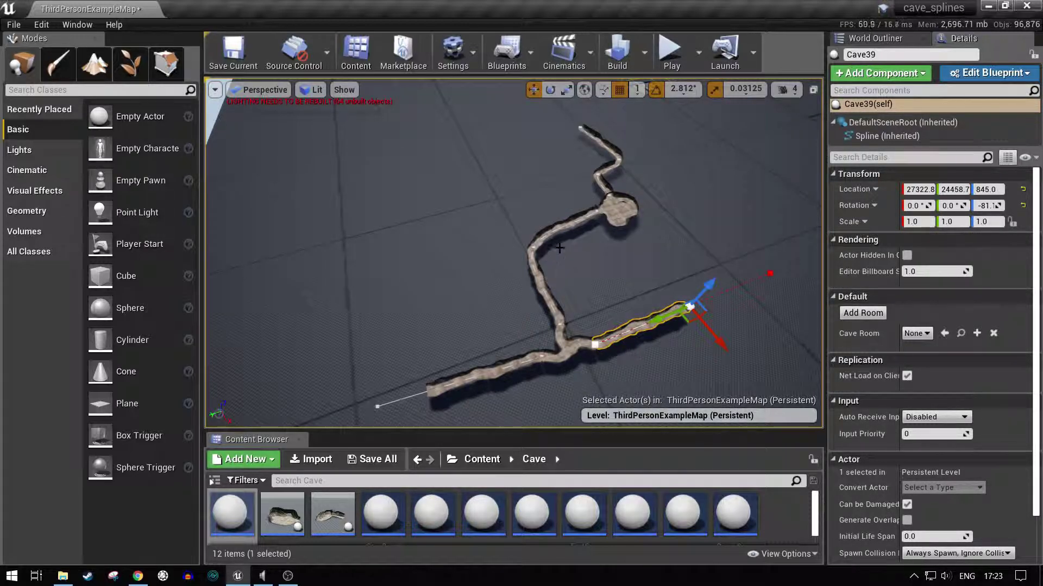
{"action": "right_click_drag", "start_coordinate": [642, 294], "coordinate": [673, 261]}
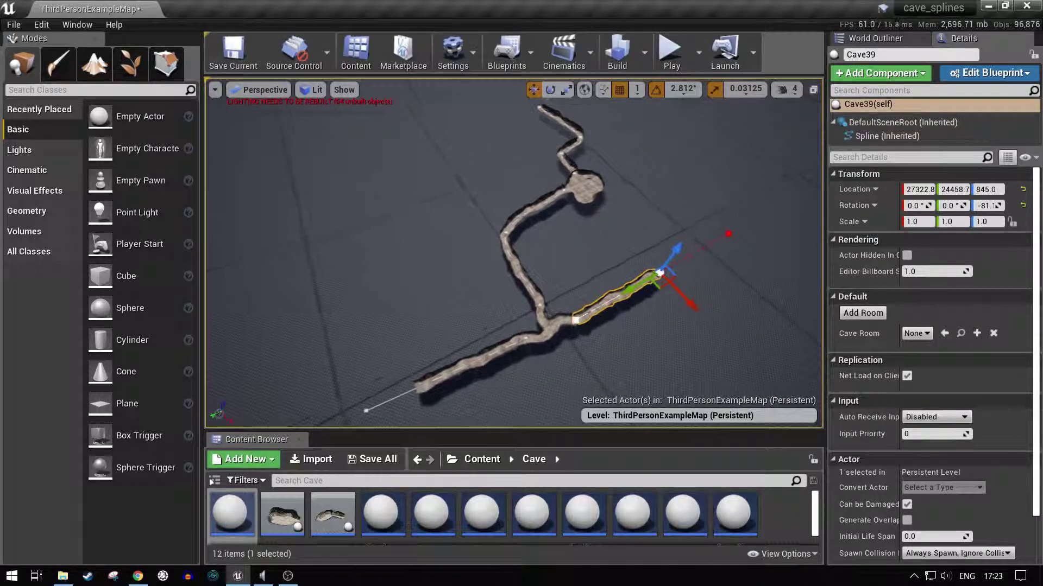